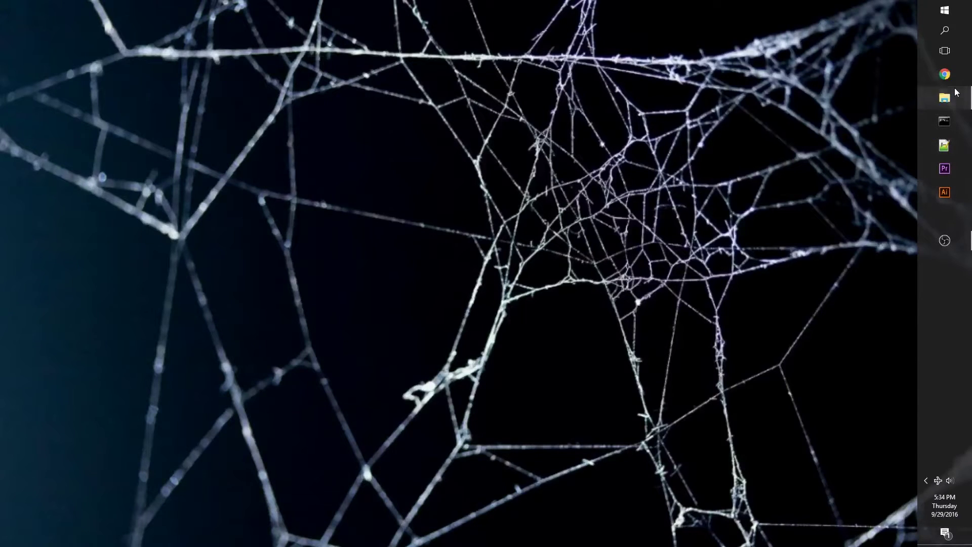
pyautogui.moveTo(312, 66); pyautogui.dragTo(466, 72)
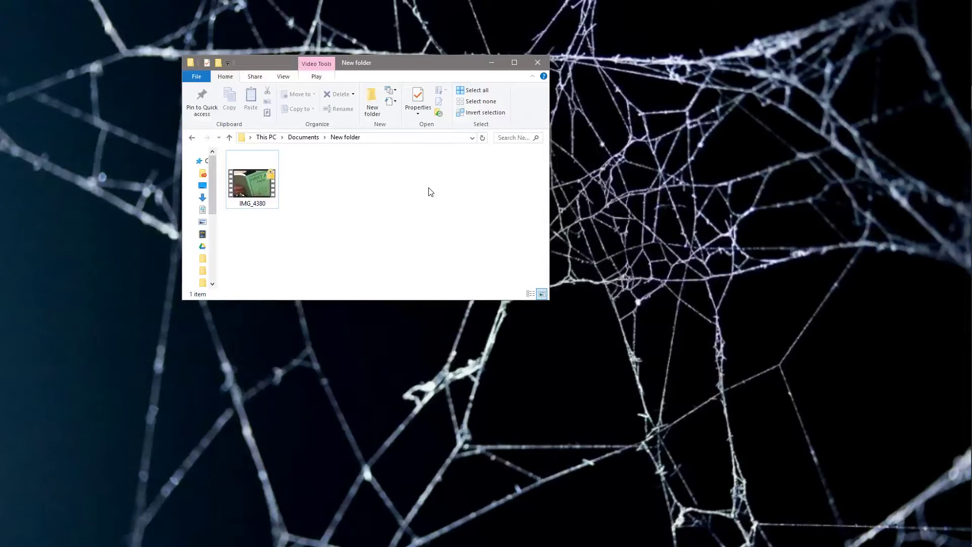
pyautogui.doubleClick(259, 191)
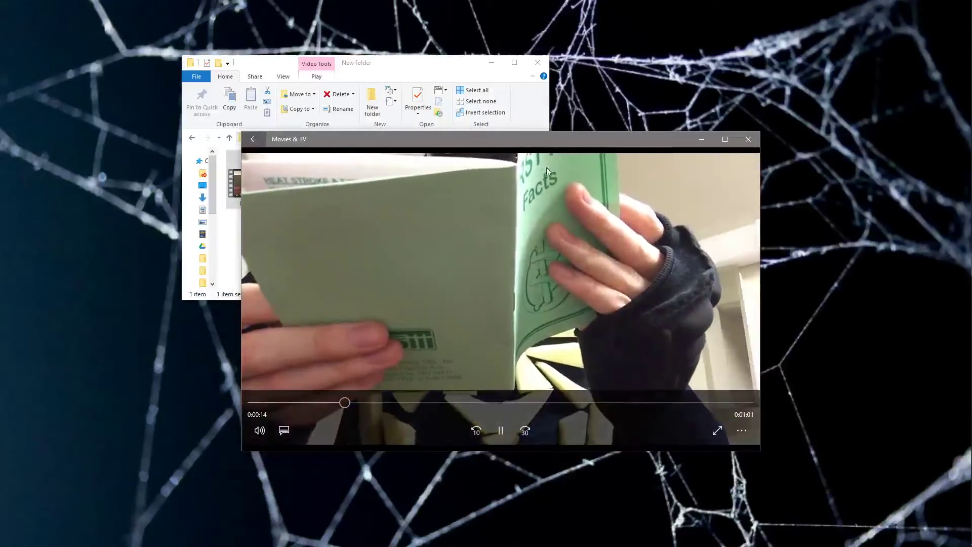
pyautogui.click(748, 139)
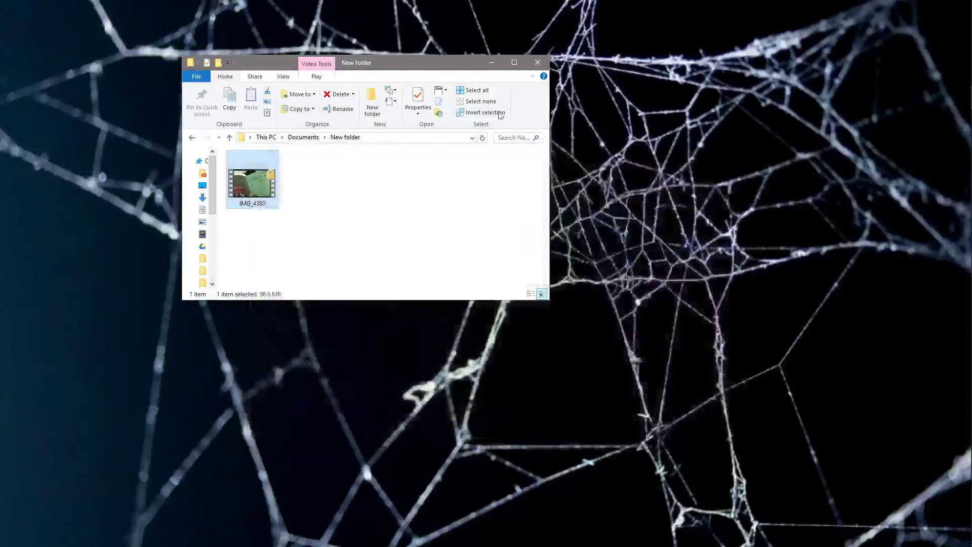
pyautogui.click(311, 182)
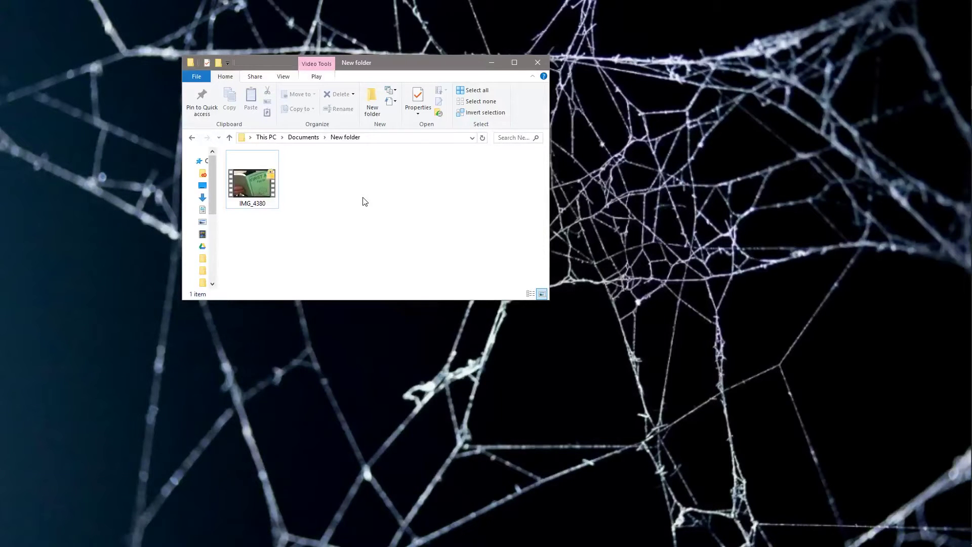
pyautogui.rightClick(362, 197)
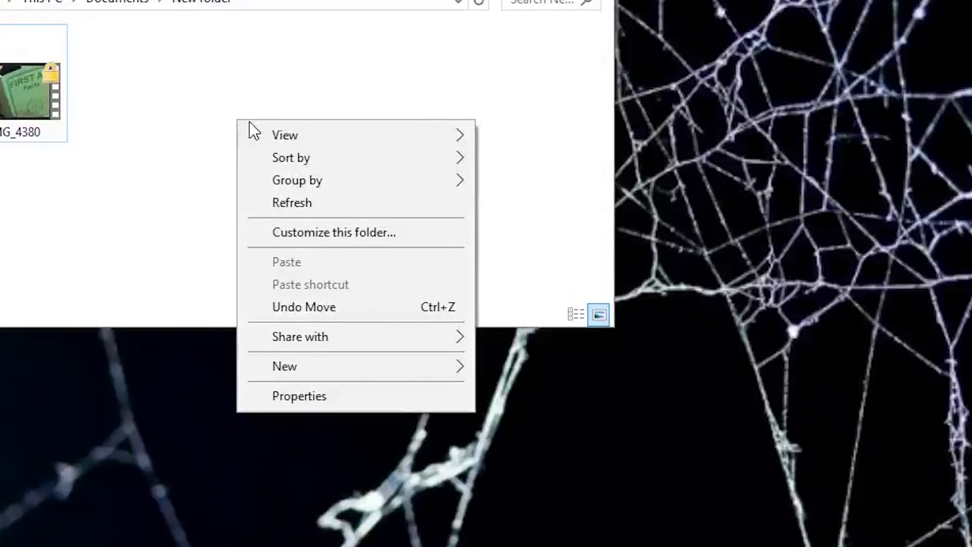
# - Create a blank 'New Text Document' beside IMG_4380 and open it in Notepad
pyautogui.moveTo(304, 370)
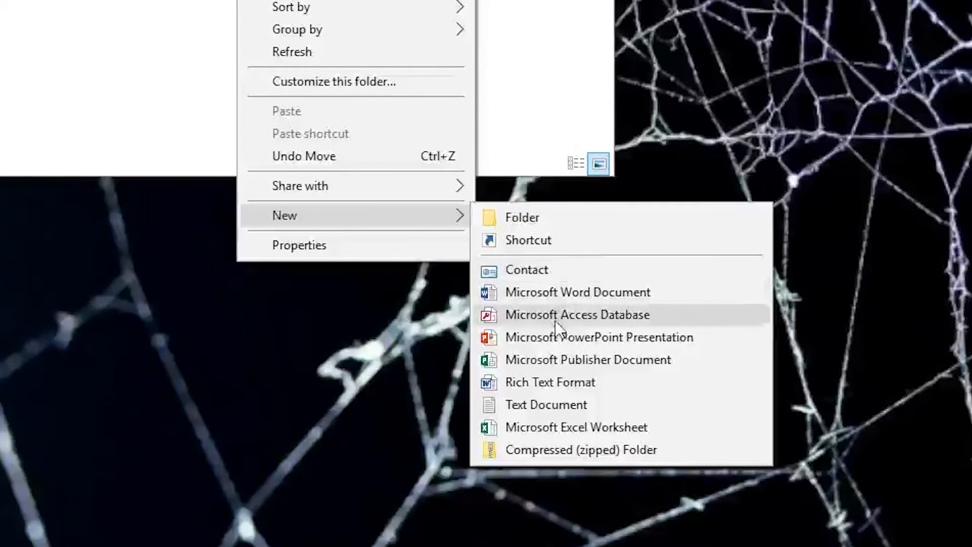
pyautogui.click(557, 406)
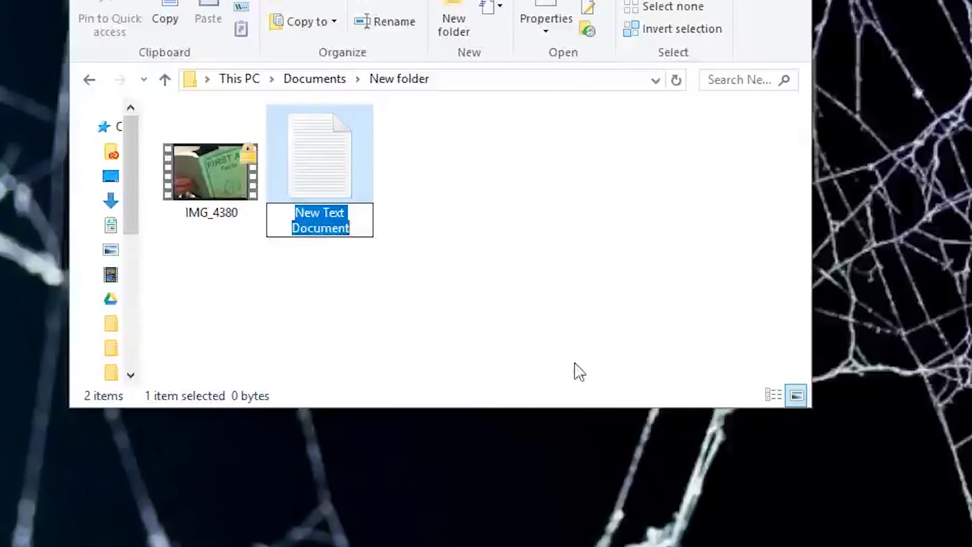
pyautogui.click(341, 115)
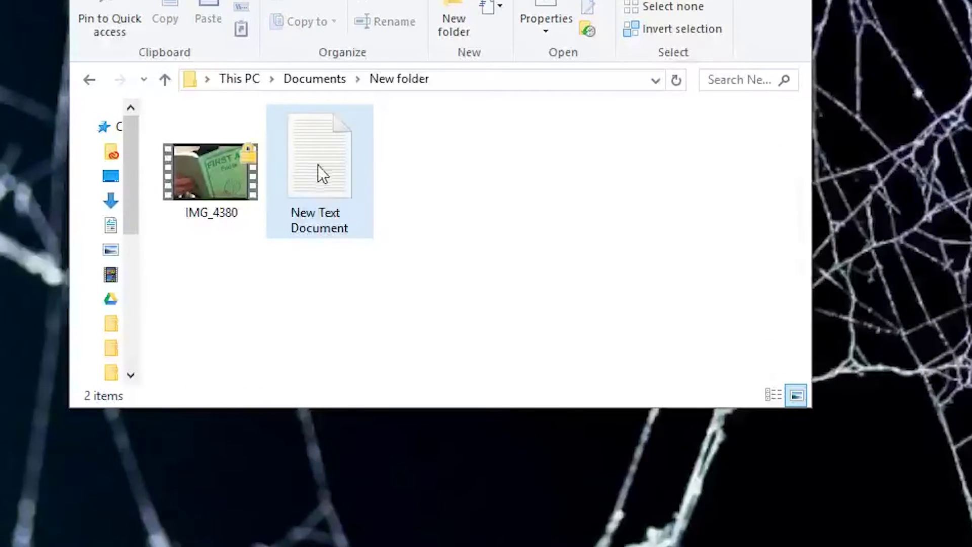
pyautogui.doubleClick(331, 165)
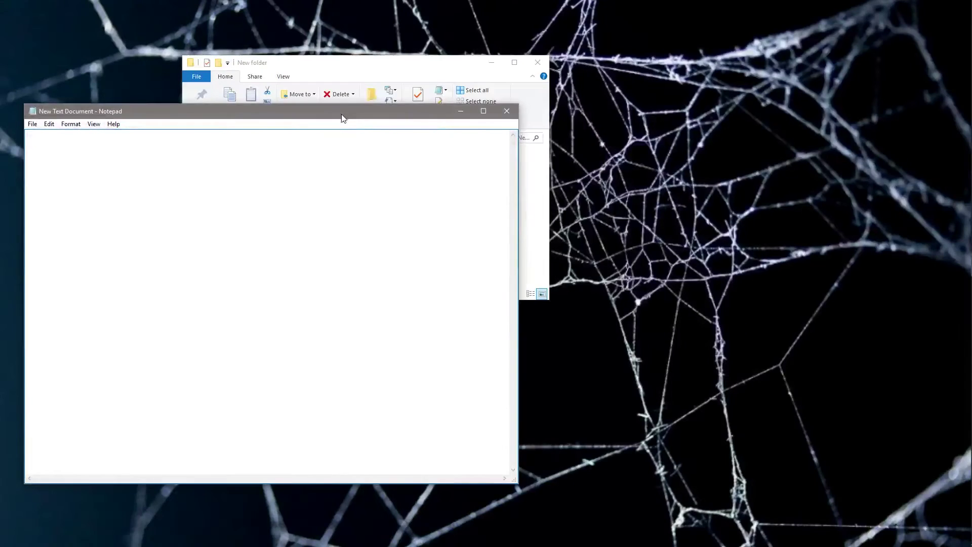
# - Paste the copied Folder Locker batch script into the empty Notepad document
pyautogui.moveTo(341, 114); pyautogui.dragTo(578, 80)
pyautogui.rightClick(474, 152)
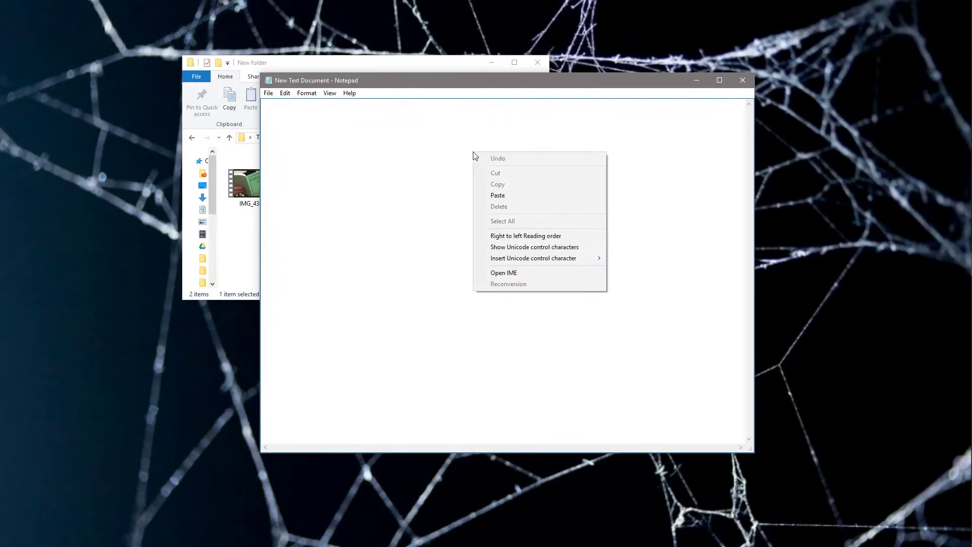
pyautogui.click(501, 194)
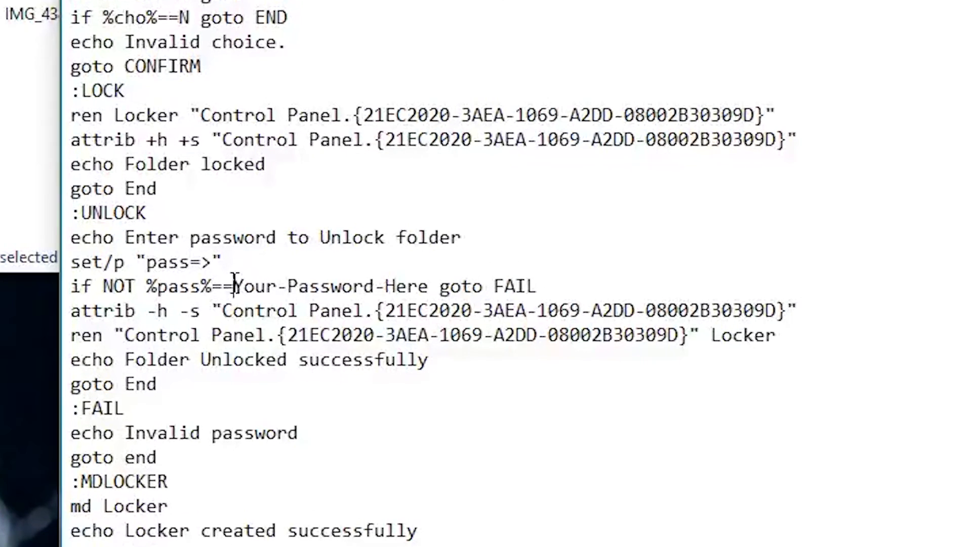
# - Replace the Your-Password-Here placeholder with the new unlock password
pyautogui.moveTo(324, 305); pyautogui.dragTo(335, 304)
pyautogui.moveTo(264, 286); pyautogui.dragTo(431, 287)
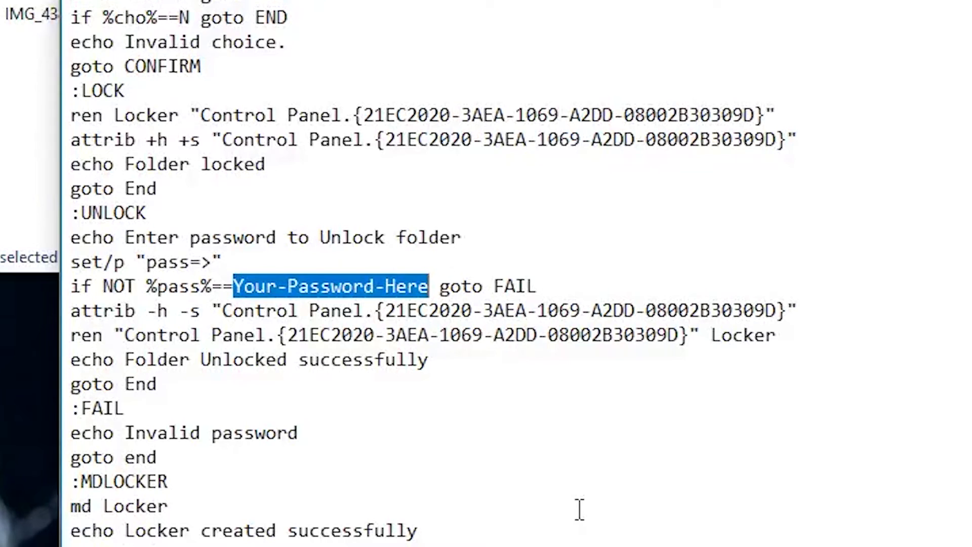
pyautogui.write('Pass')
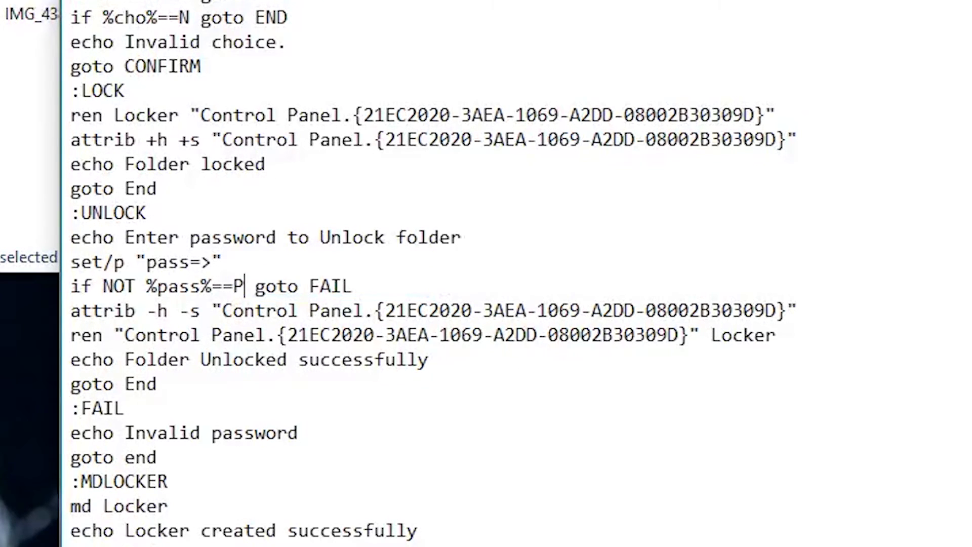
pyautogui.write('word123')
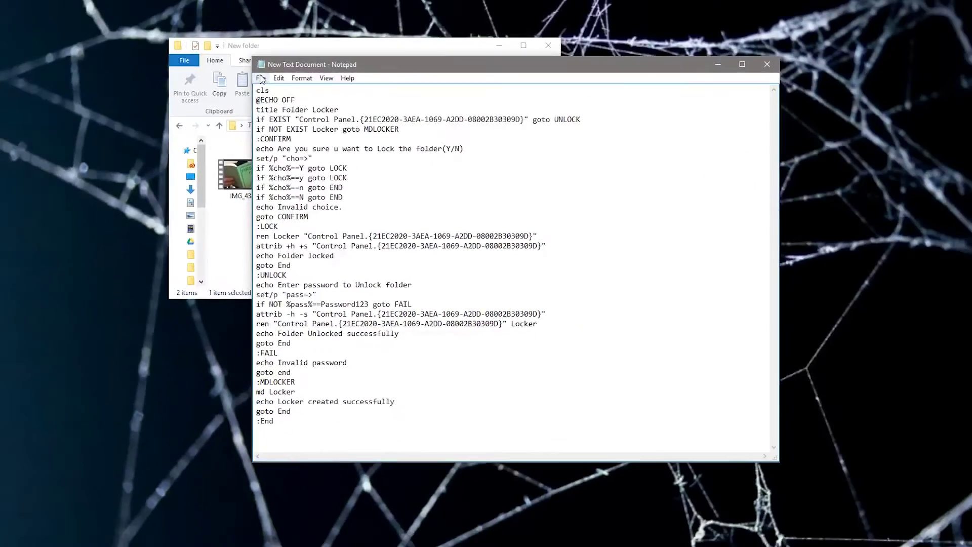
# - Save the script as LockerFolder.bat with Save as type set to All Files
pyautogui.click(261, 79)
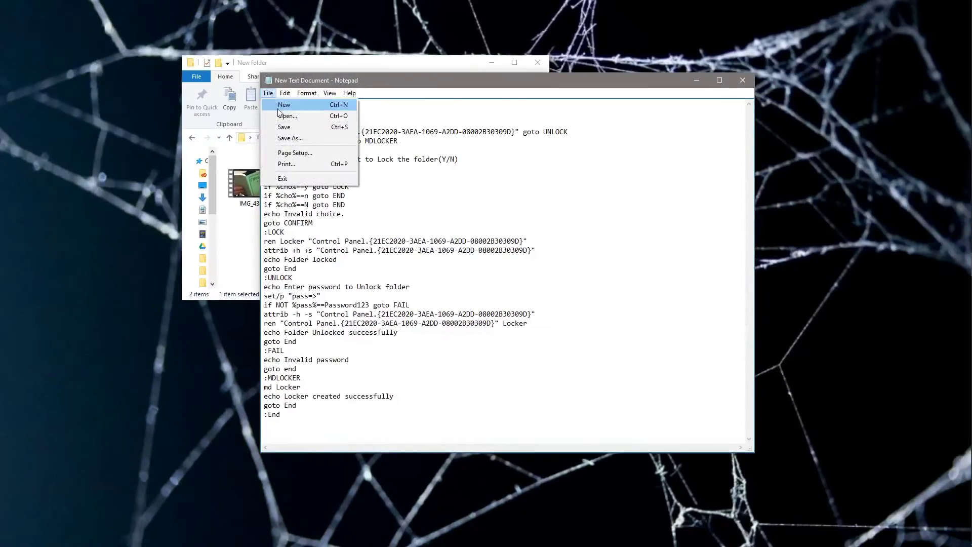
pyautogui.click(275, 114)
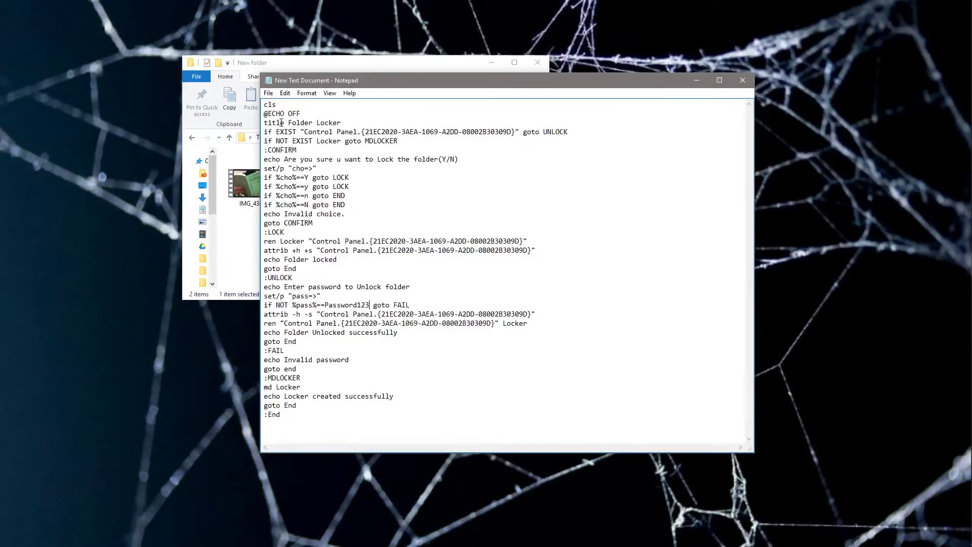
pyautogui.click(268, 93)
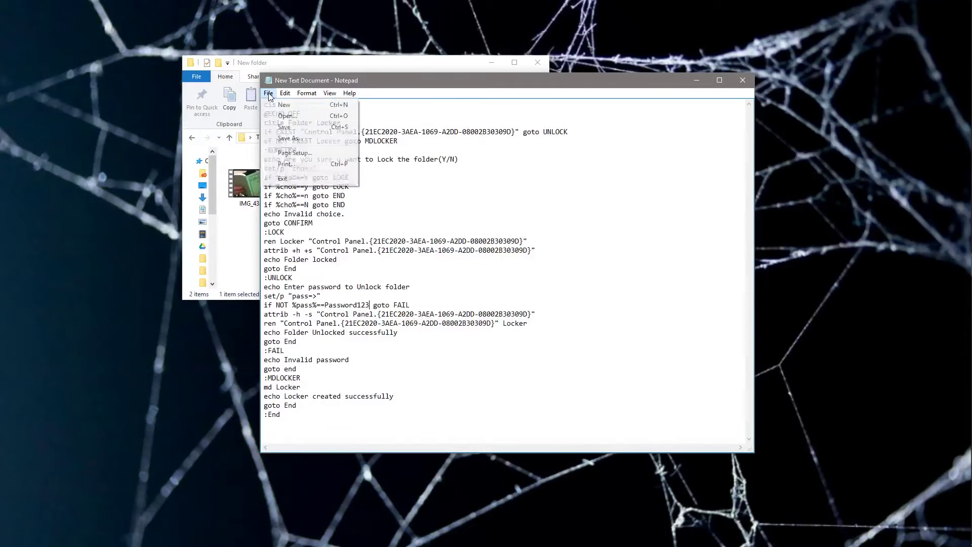
pyautogui.click(307, 93)
pyautogui.moveTo(268, 93)
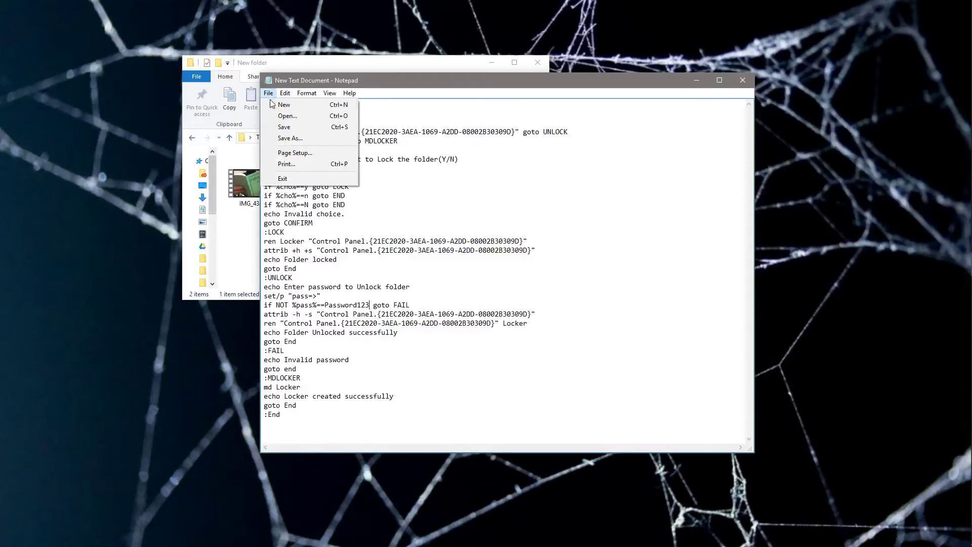
pyautogui.click(281, 141)
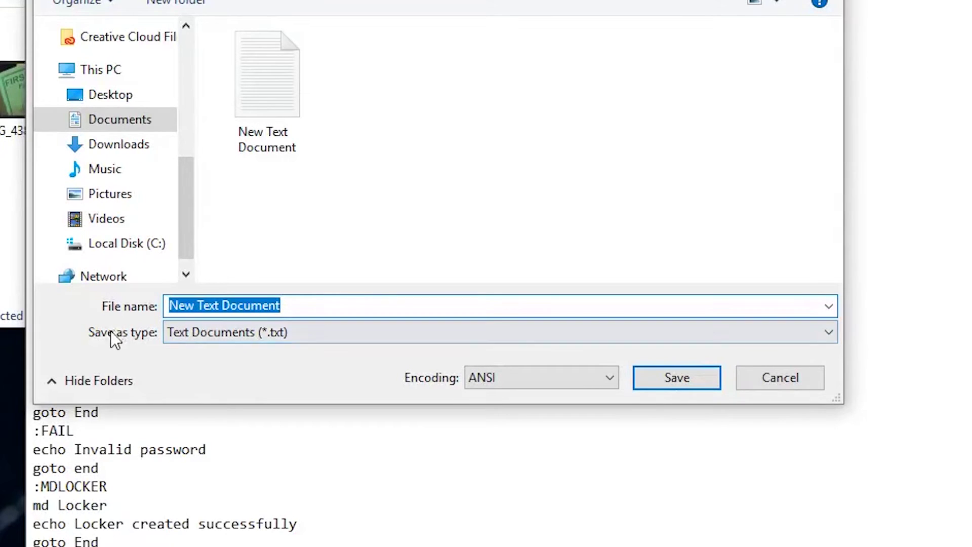
pyautogui.click(188, 338)
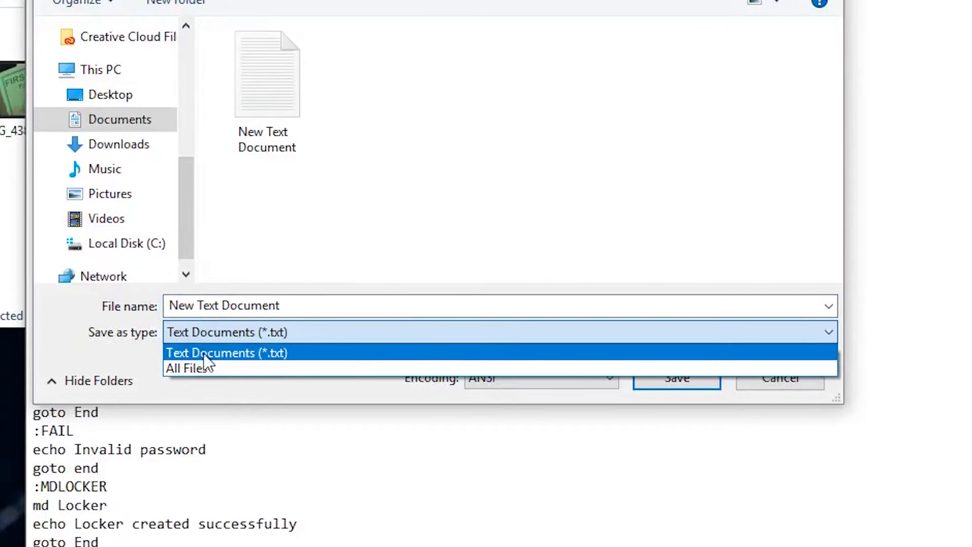
pyautogui.click(207, 366)
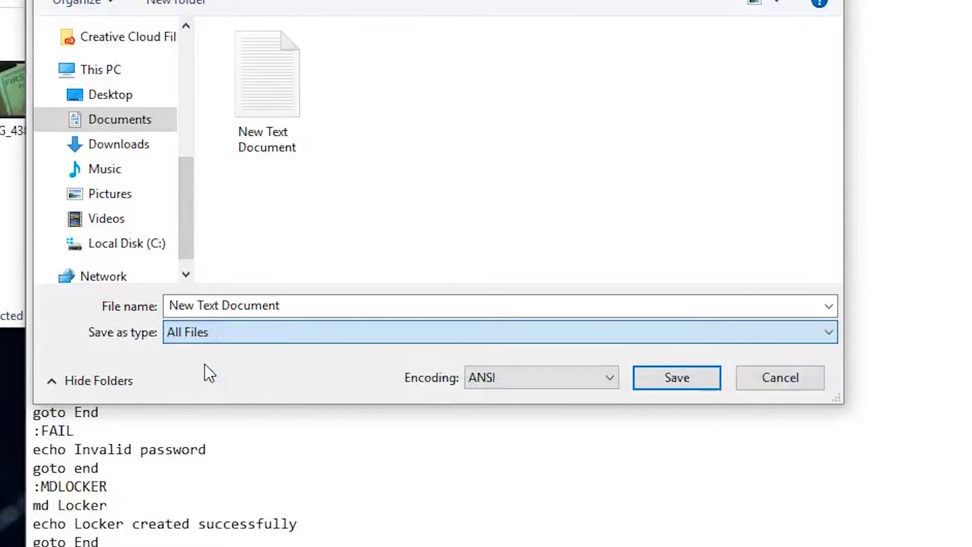
pyautogui.click(297, 307)
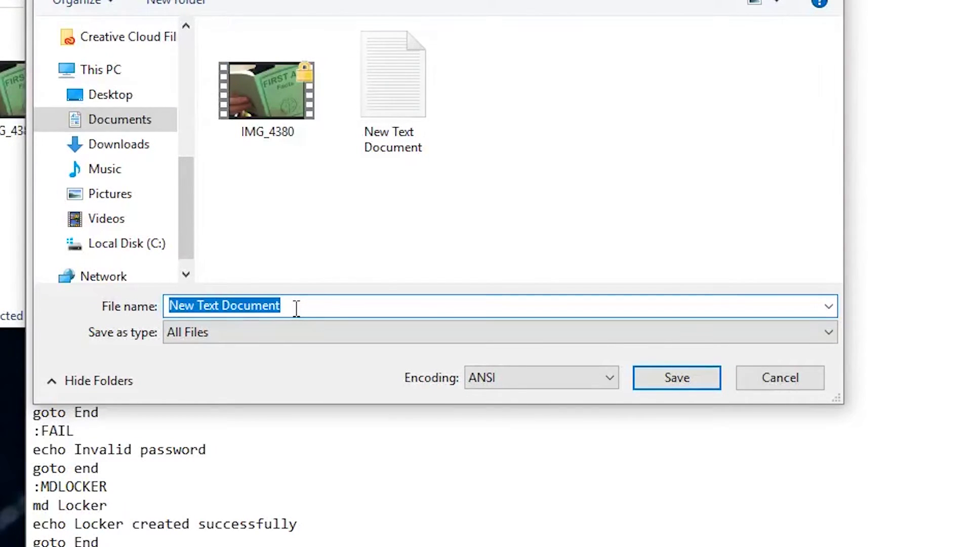
pyautogui.write('Lock')
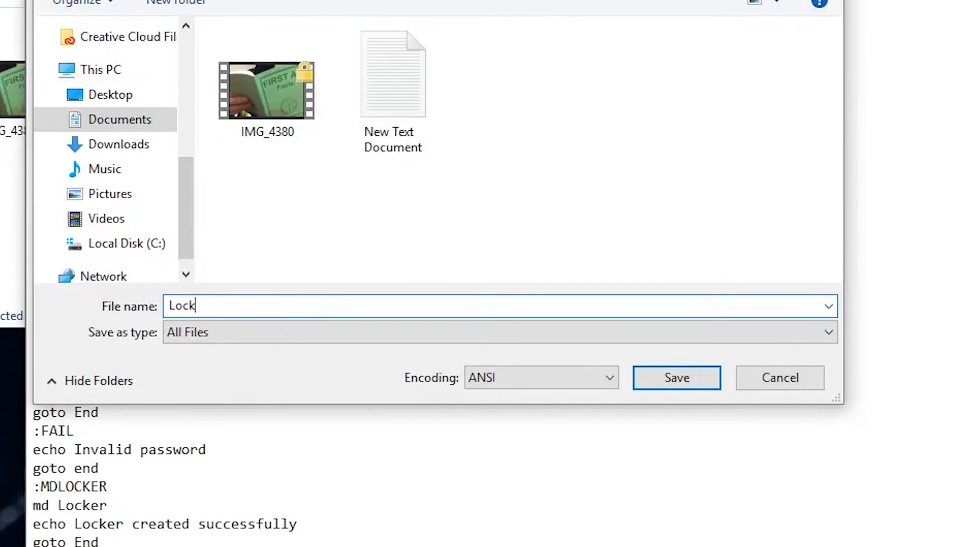
pyautogui.write('erFolder.bat')
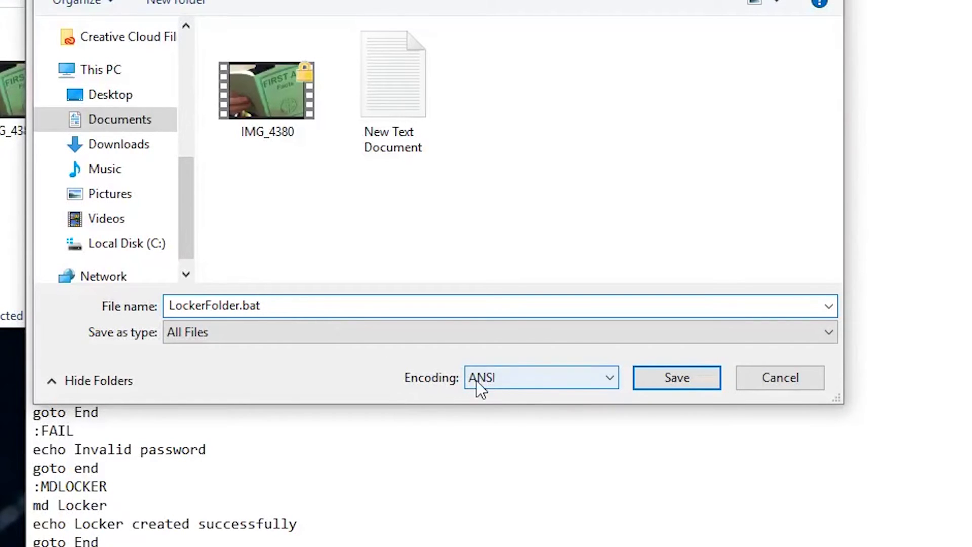
pyautogui.click(668, 383)
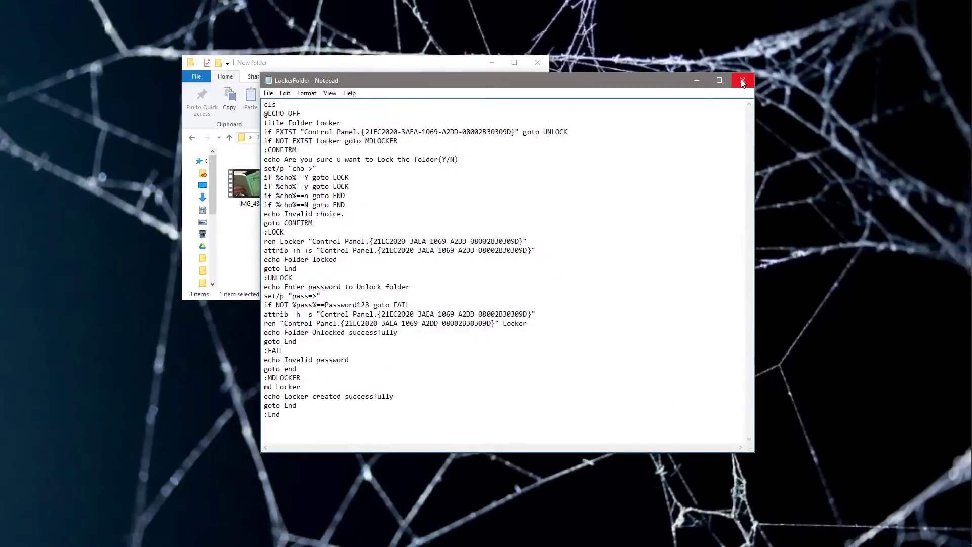
# - Close Notepad and run LockerFolder.bat to generate the Locker folder
pyautogui.click(743, 81)
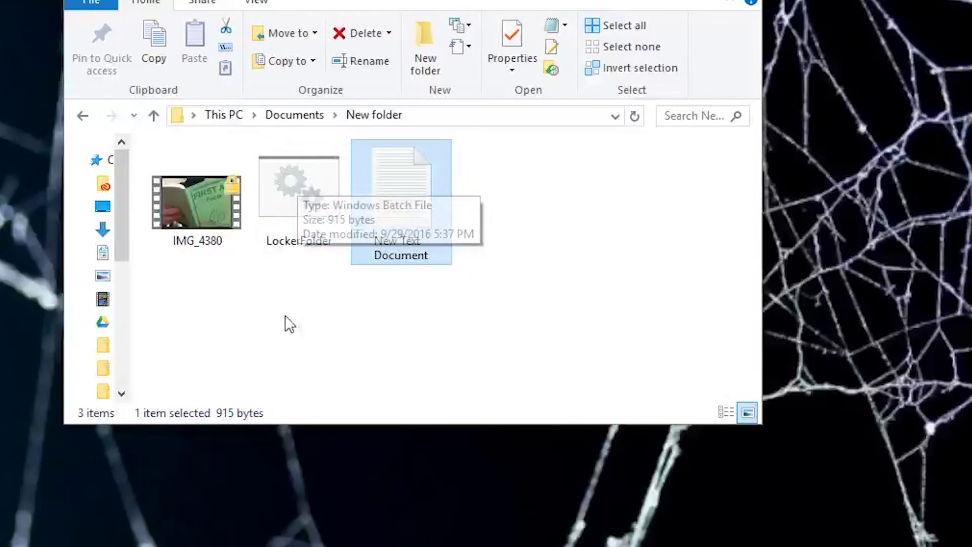
pyautogui.doubleClick(292, 184)
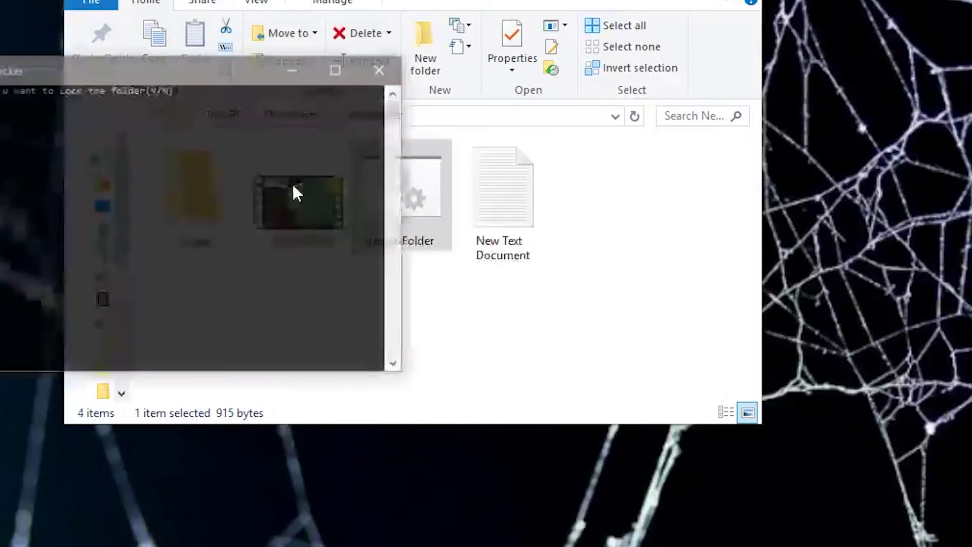
pyautogui.moveTo(241, 74); pyautogui.dragTo(624, 480)
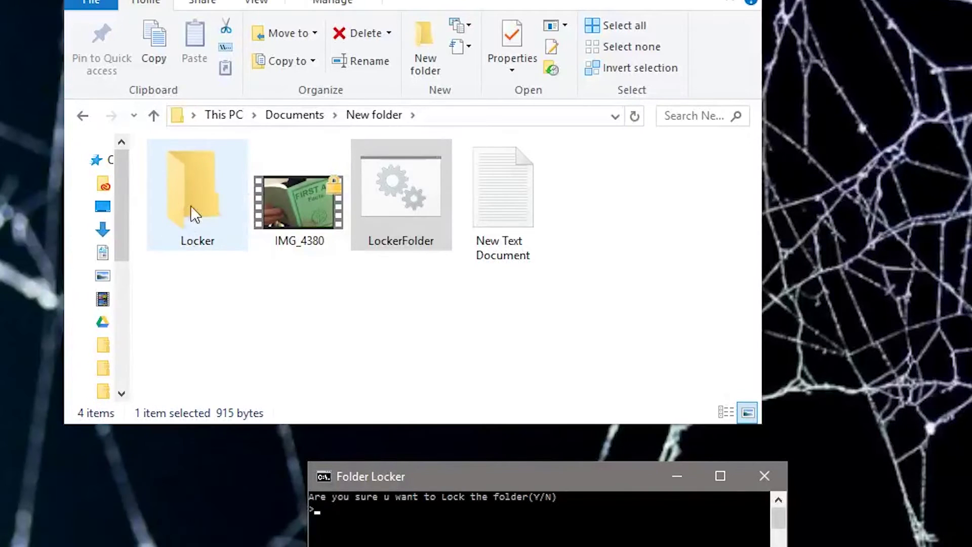
# - Close the console, move IMG_4380 into Locker, and rerun LockerFolder.bat
pyautogui.click(756, 483)
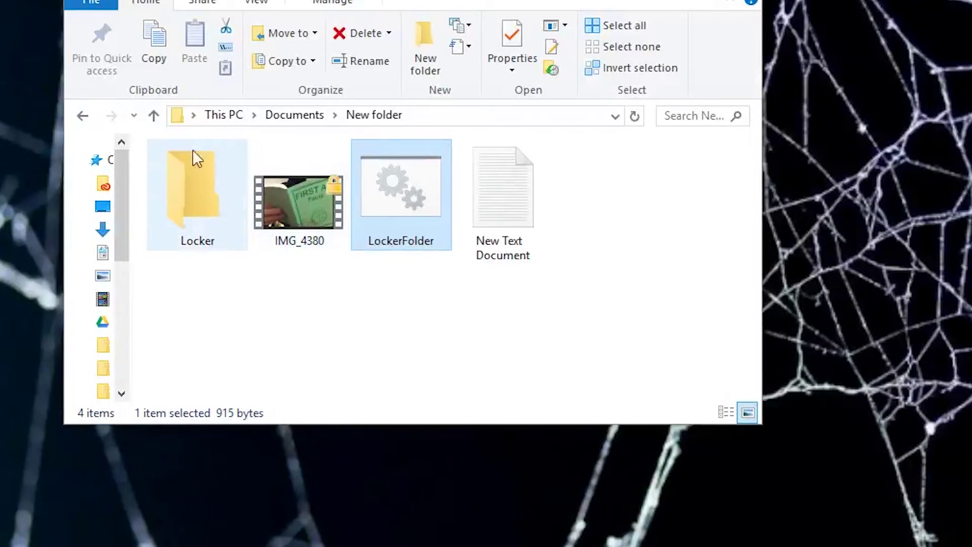
pyautogui.moveTo(294, 167); pyautogui.dragTo(208, 206)
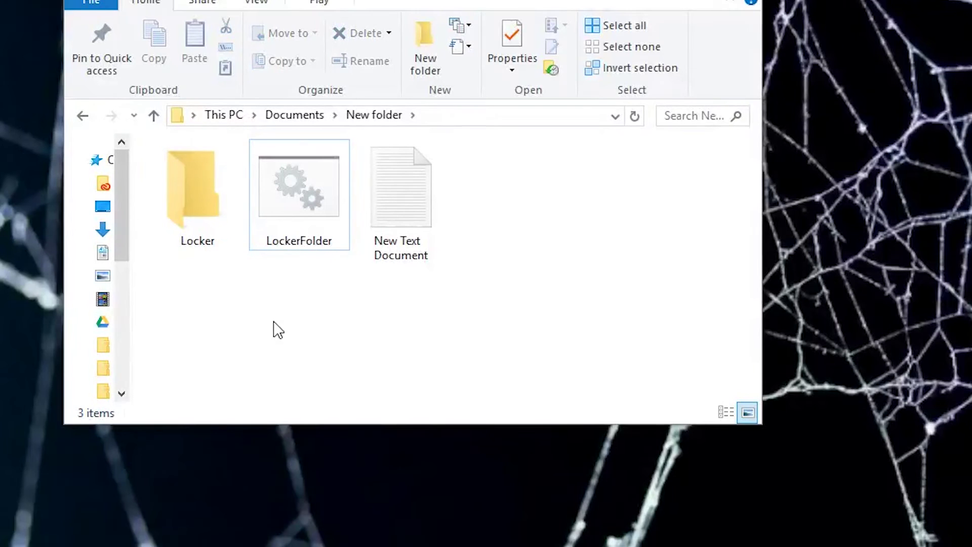
pyautogui.doubleClick(296, 187)
# - Confirm the lock prompt so Locker disappears, then rerun LockerFolder.bat to unlock
pyautogui.moveTo(253, 98); pyautogui.dragTo(350, 199)
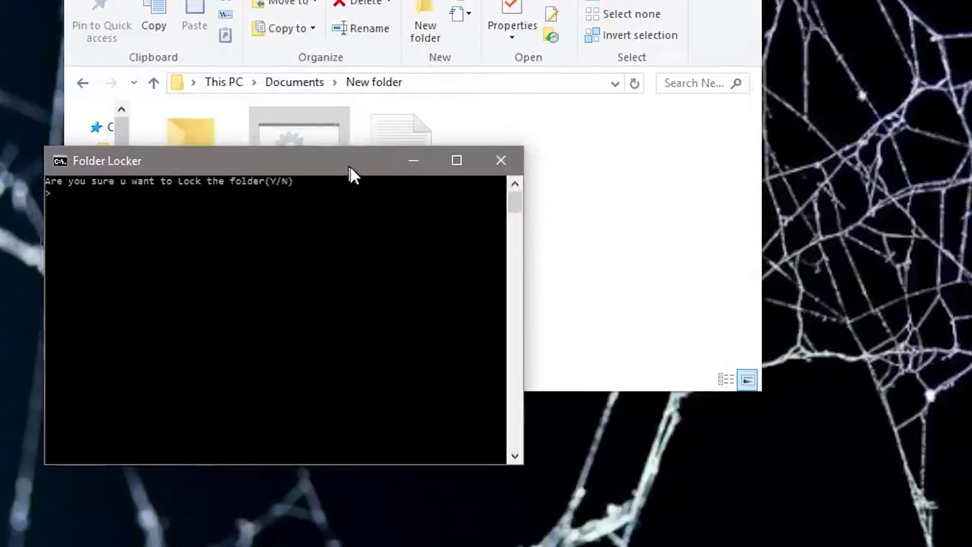
pyautogui.moveTo(351, 166); pyautogui.dragTo(576, 180)
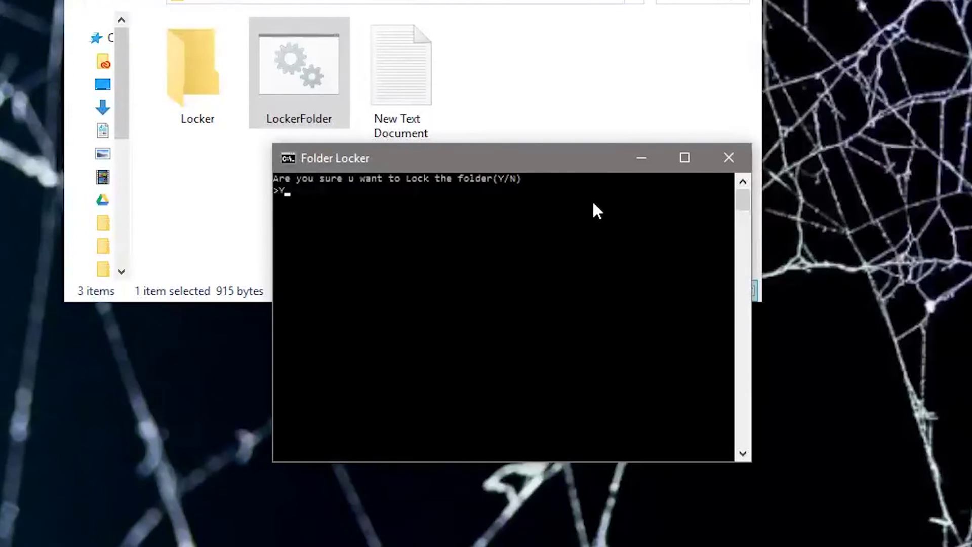
pyautogui.press('Return')
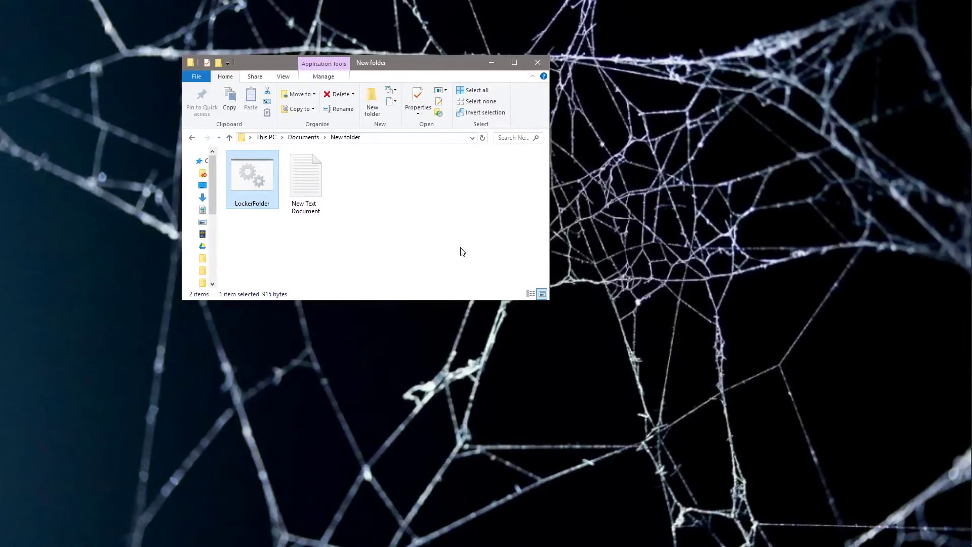
pyautogui.click(461, 251)
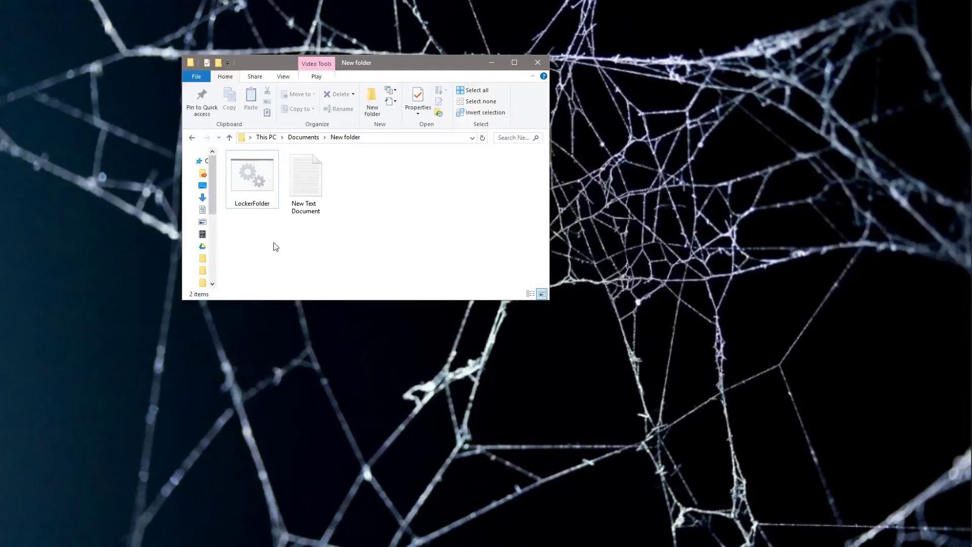
pyautogui.doubleClick(256, 186)
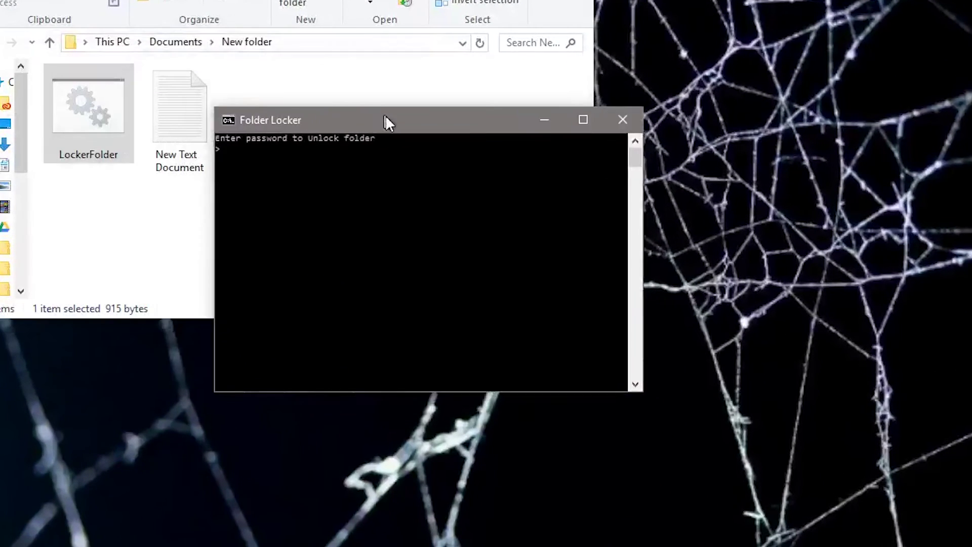
# - After one wrong attempt, unlock Locker by entering the correct password
pyautogui.moveTo(385, 122); pyautogui.dragTo(404, 136)
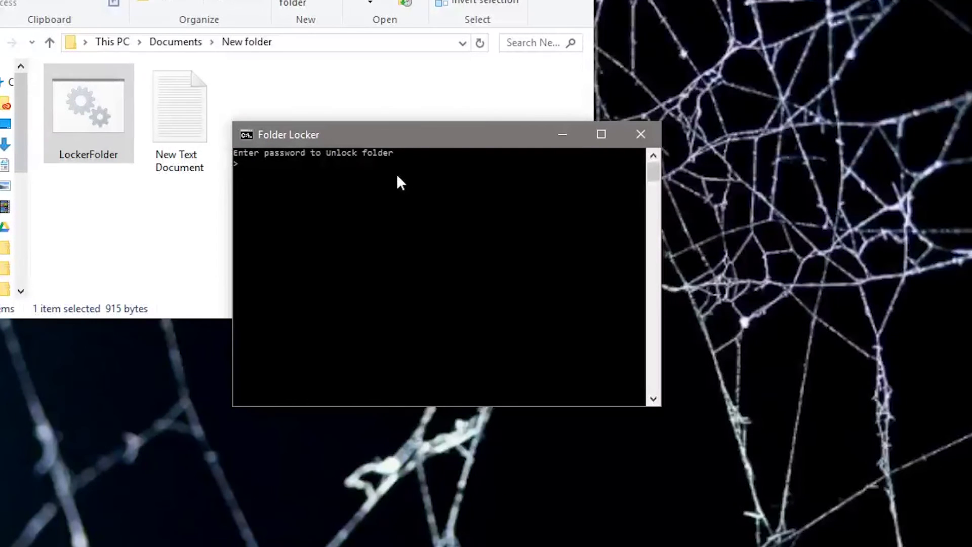
pyautogui.write('pass')
pyautogui.press('Return')
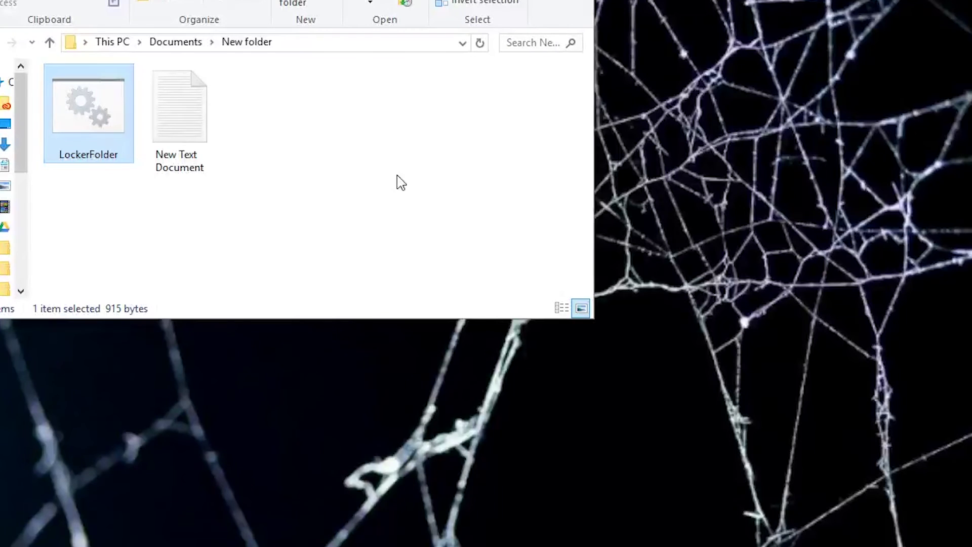
pyautogui.doubleClick(87, 121)
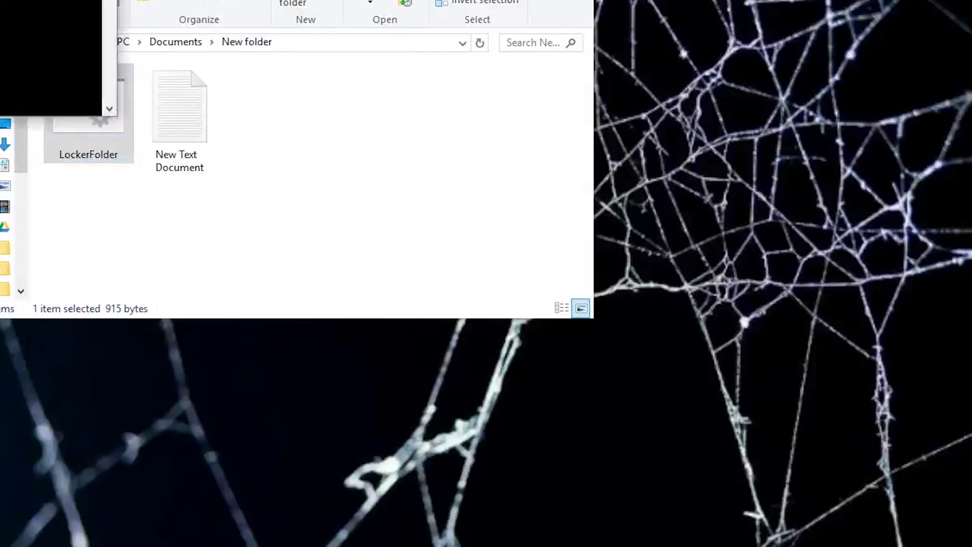
pyautogui.moveTo(1, 1); pyautogui.dragTo(451, 119)
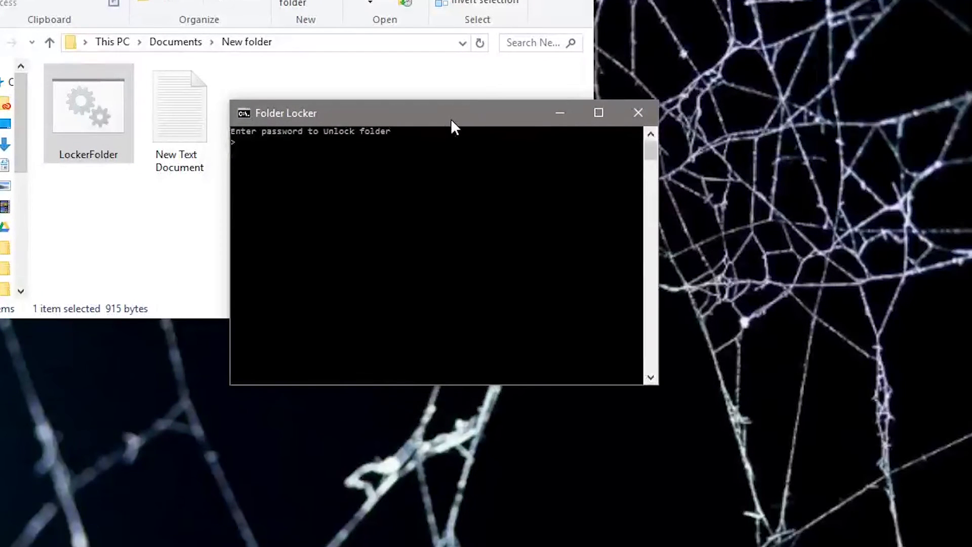
pyautogui.write('Password')
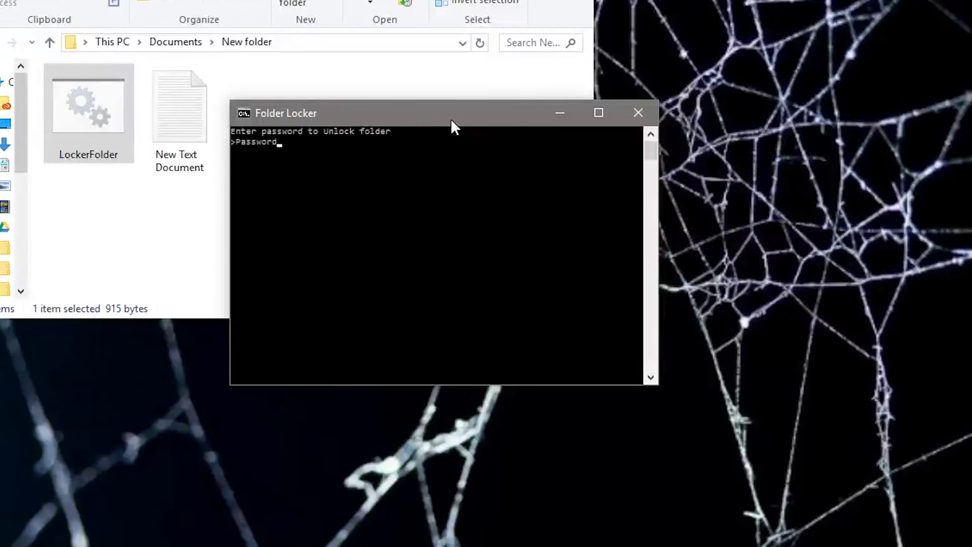
pyautogui.write('123')
pyautogui.press('Return')
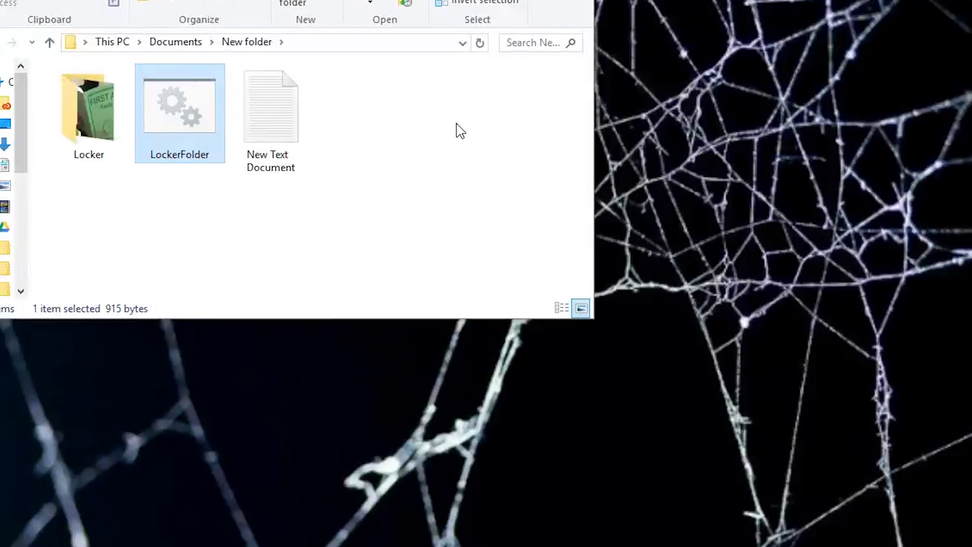
# - Check IMG_4380 is inside Locker, return to New folder, and rerun LockerFolder.bat
pyautogui.doubleClick(85, 143)
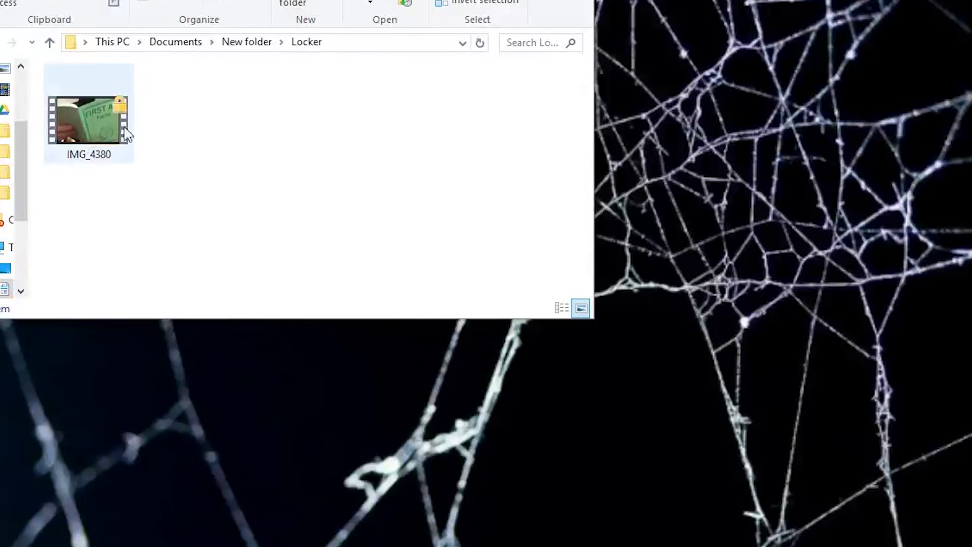
pyautogui.hotkey('alt', 'Up')
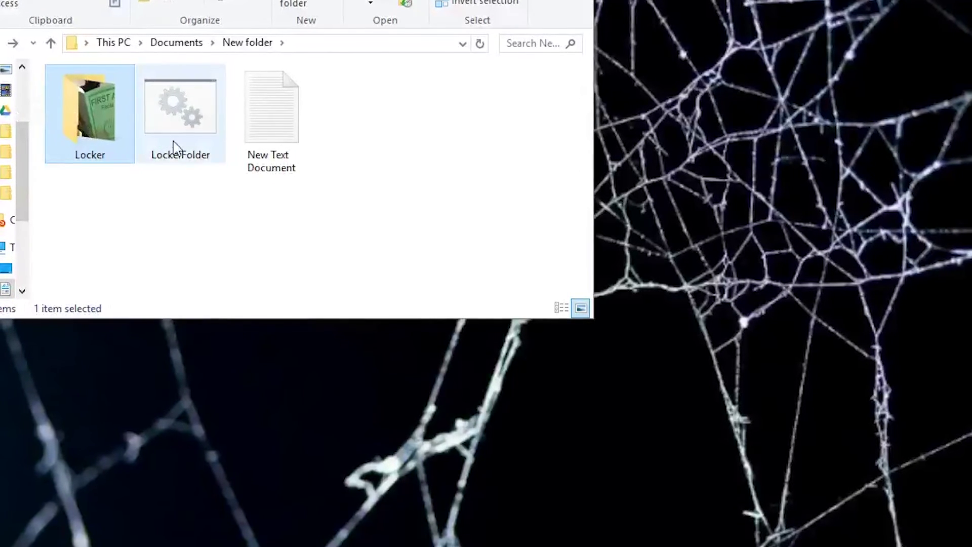
pyautogui.doubleClick(175, 144)
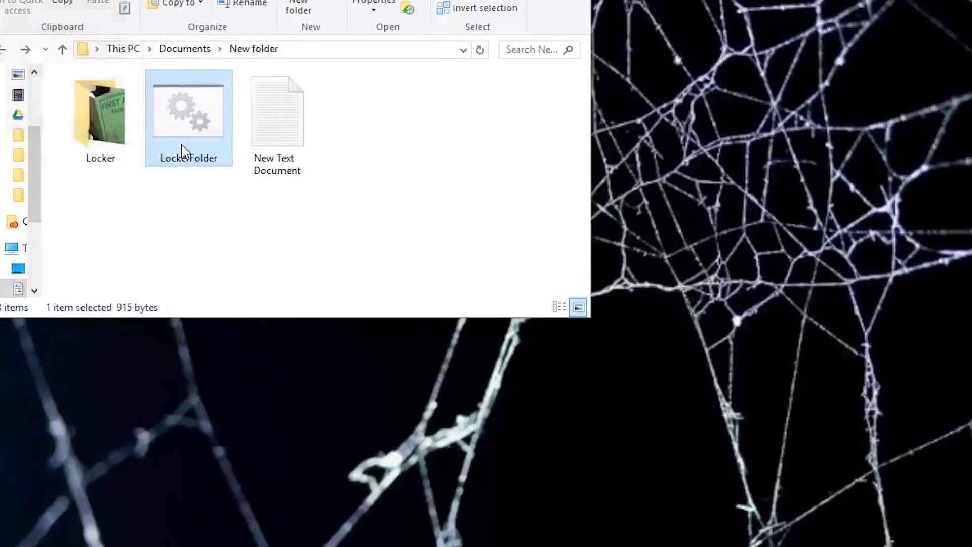
pyautogui.click(400, 180)
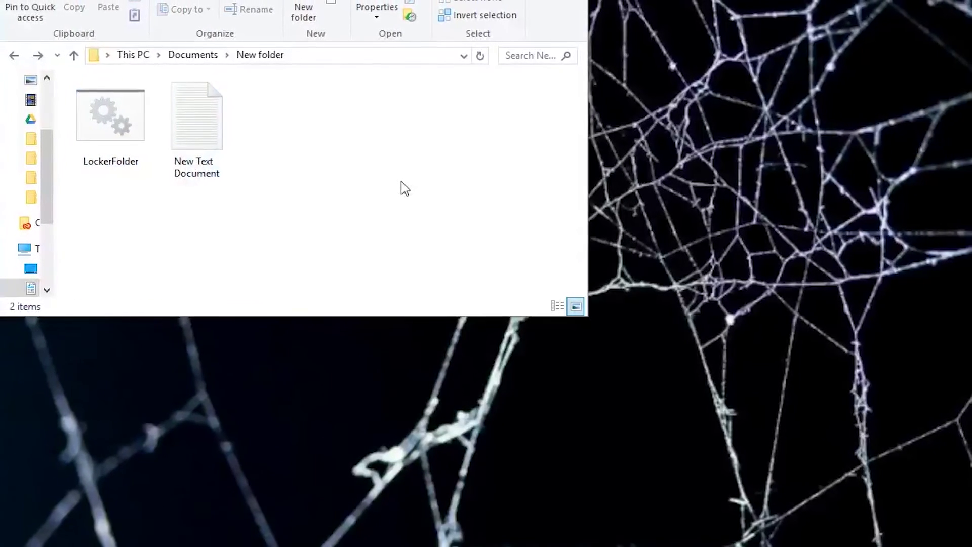